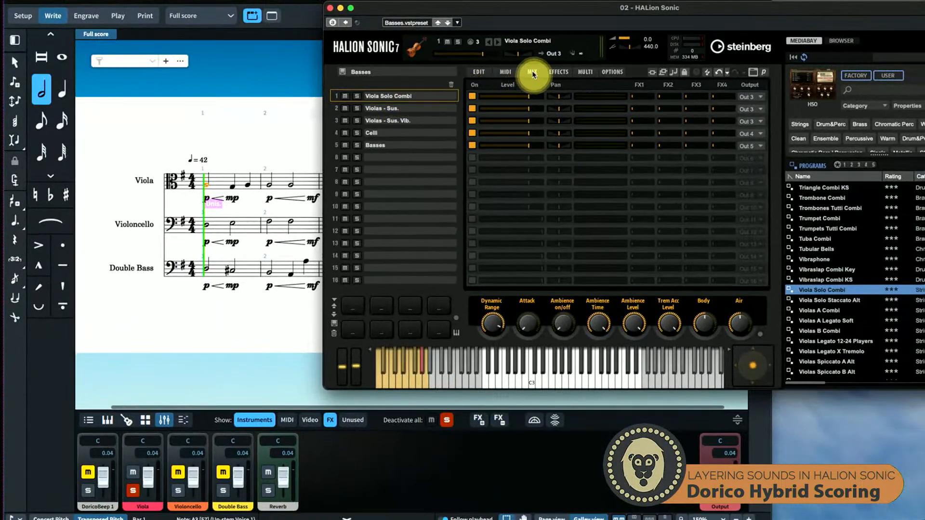
Switch off the Violas - Sus. and Violas - Sus. Vib. slots to audition Viola Solo Combi alone and view its expressions
click(479, 72)
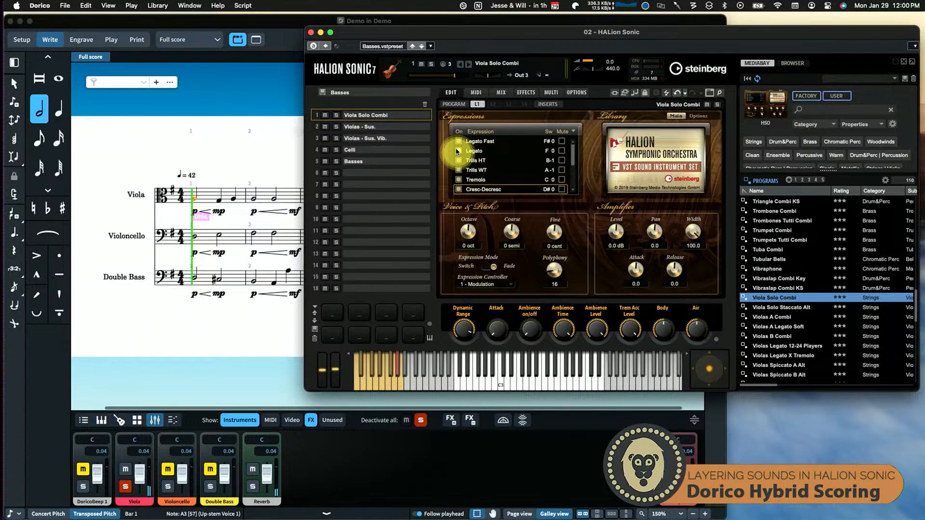
click(501, 92)
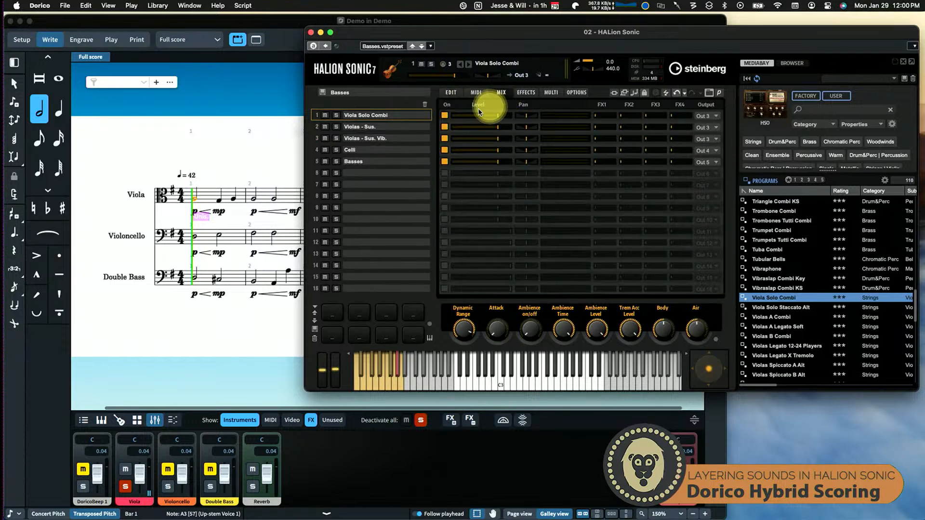
click(444, 127)
click(444, 138)
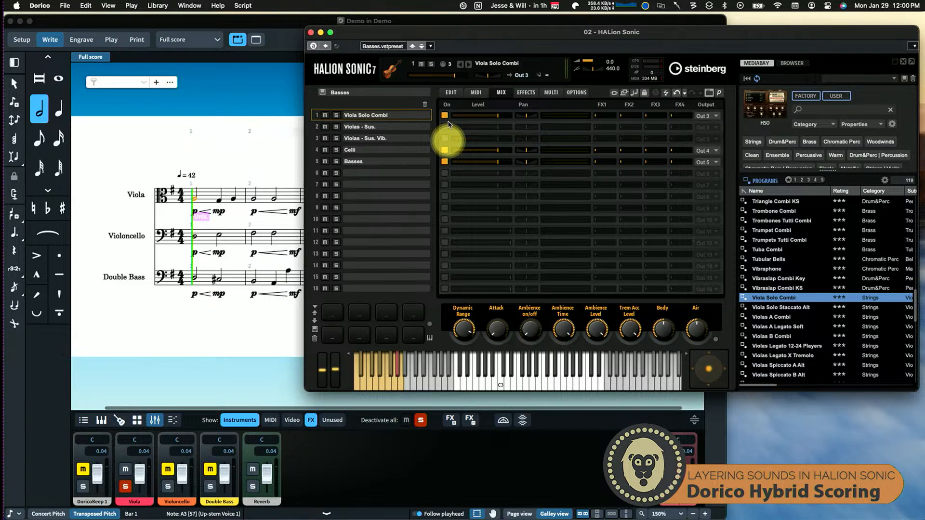
click(452, 92)
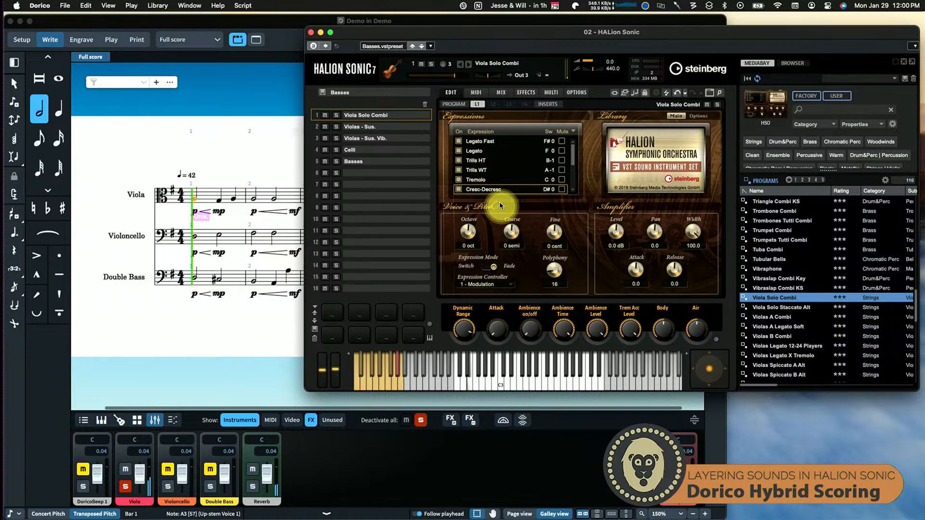
click(500, 97)
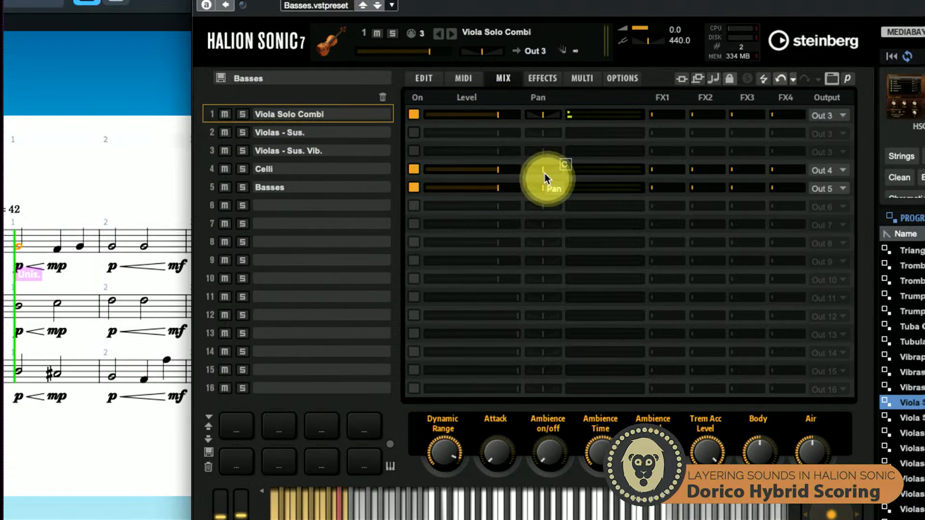
Audition the Violas - Sus. slot alone, followed by Violas - Sus. Vib. alone, by switching the other viola slots off
click(413, 133)
click(413, 115)
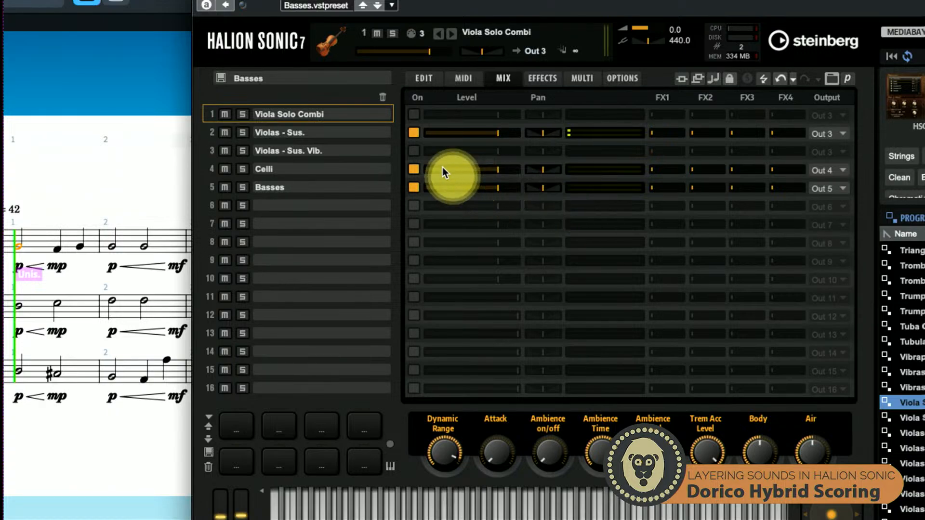
click(413, 150)
click(413, 132)
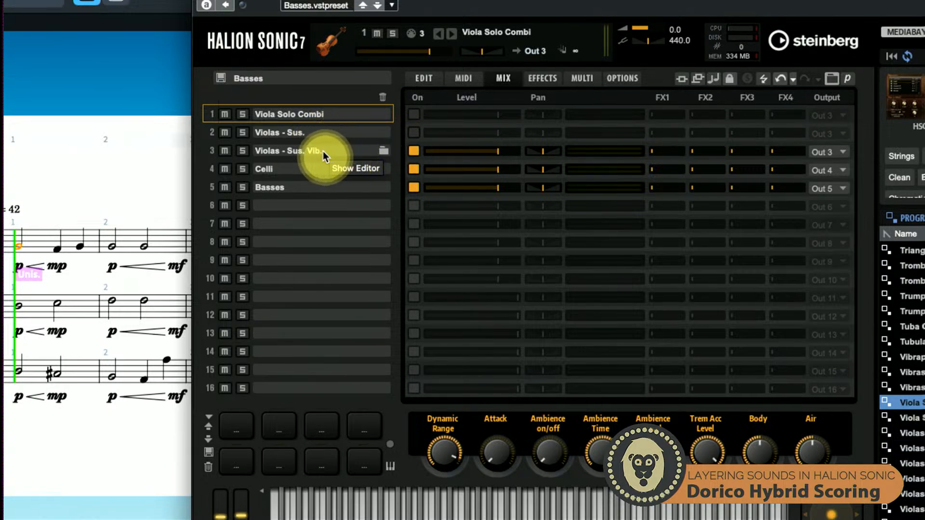
Choose the Sustain Vibrato articulation in the Iconica Sketch program of the Violas - Sus. Vib. slot
mouse_move(483, 202)
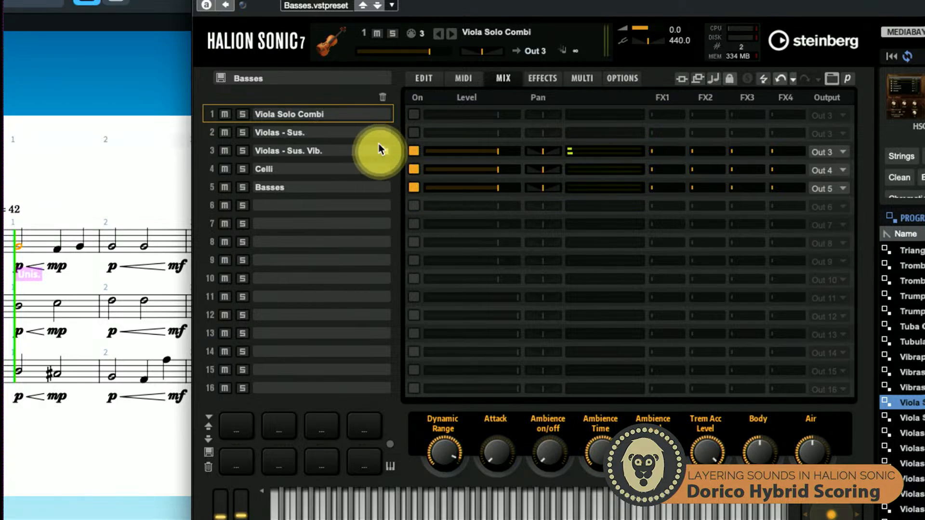
click(422, 78)
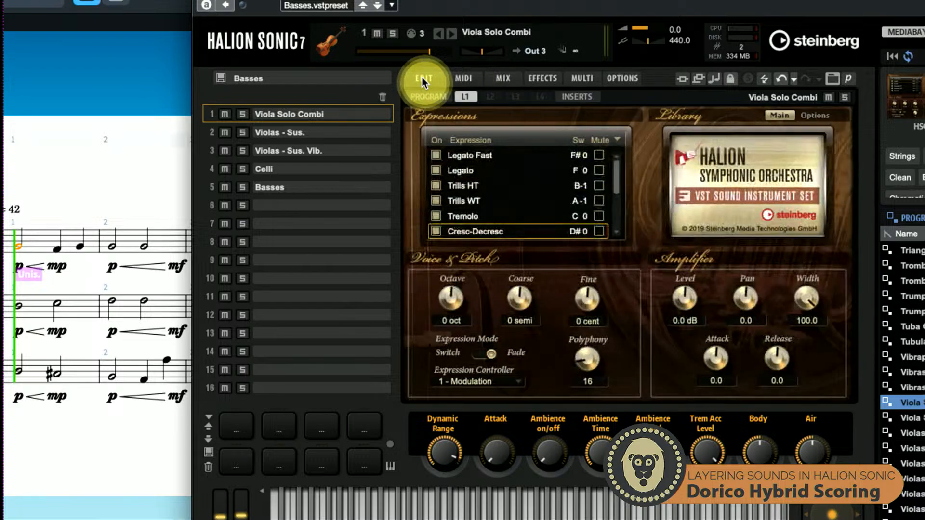
click(333, 136)
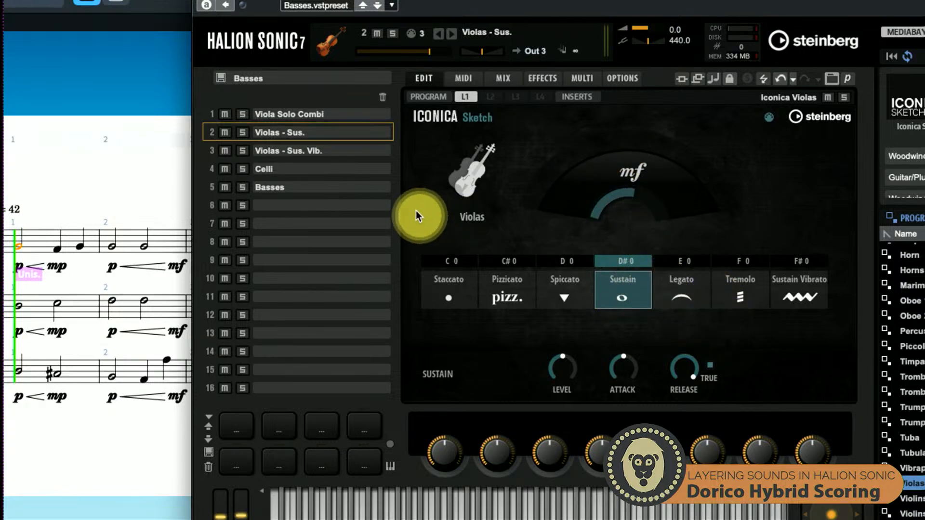
click(335, 152)
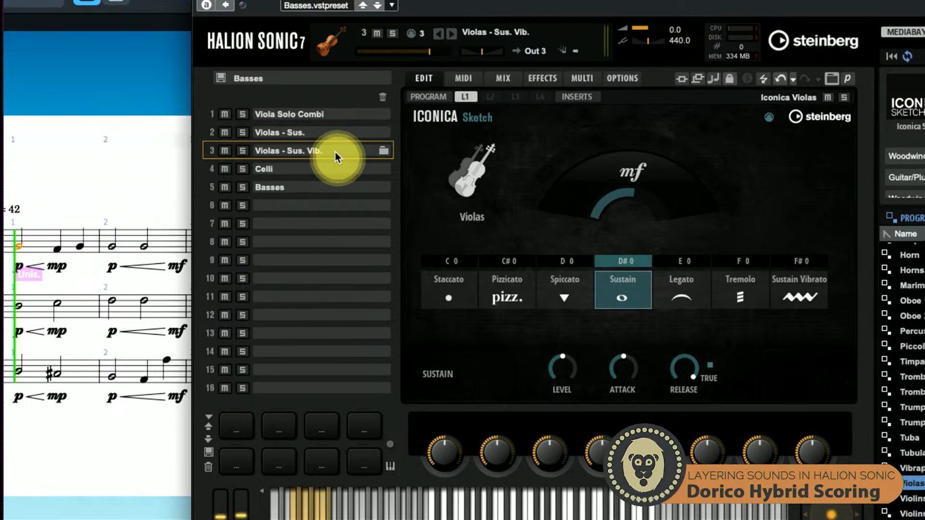
click(328, 133)
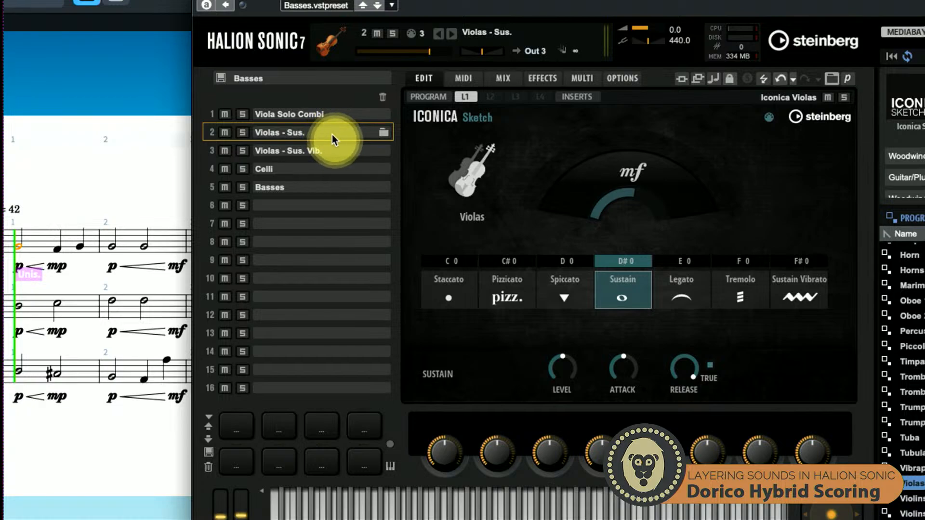
click(325, 145)
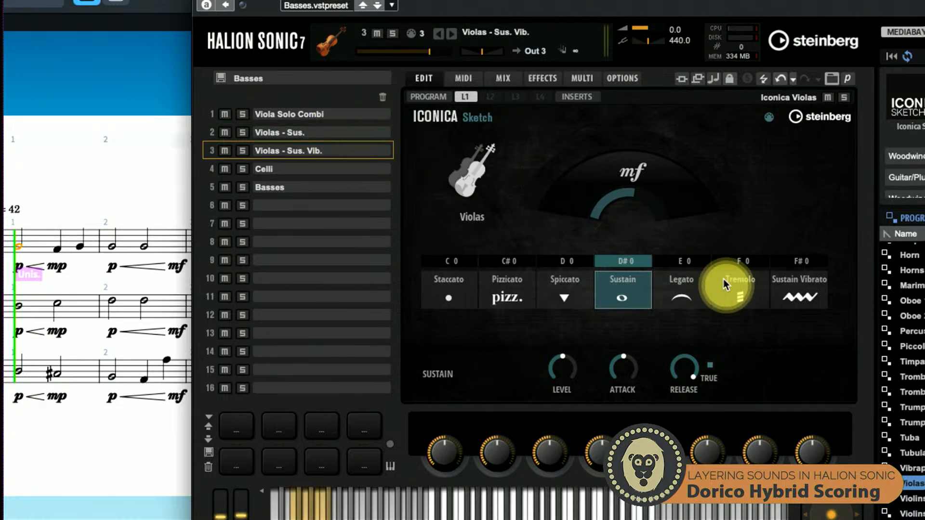
click(785, 285)
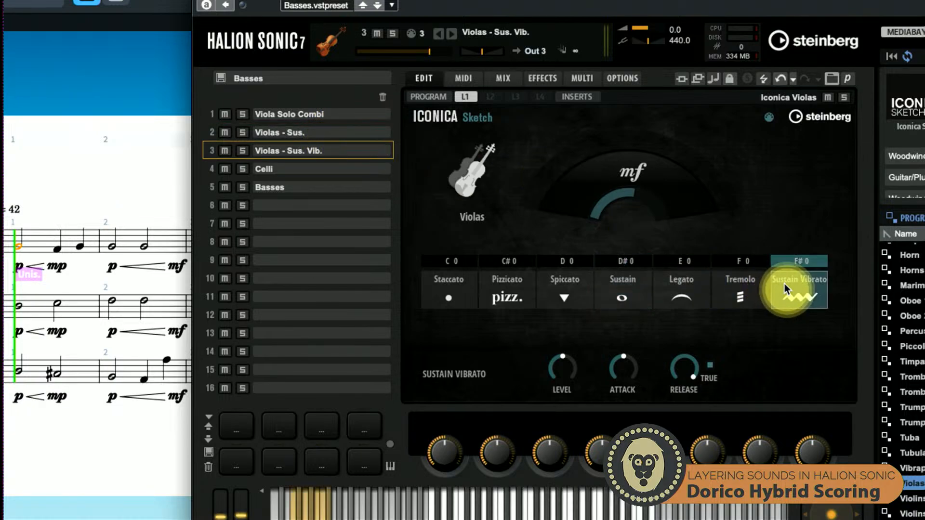
Review the Violas - Sus. and Viola Solo Combi programs, the mix page, and the score in Dorico
click(347, 132)
click(351, 115)
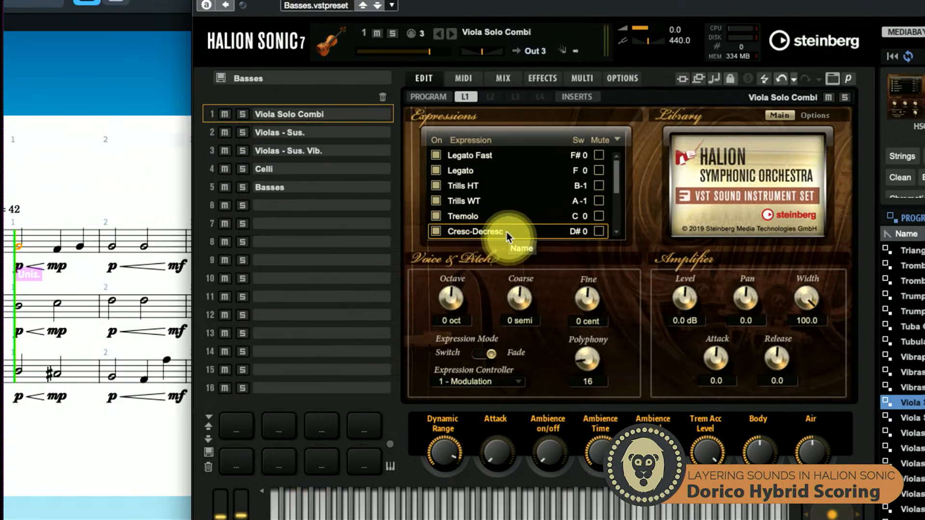
click(506, 77)
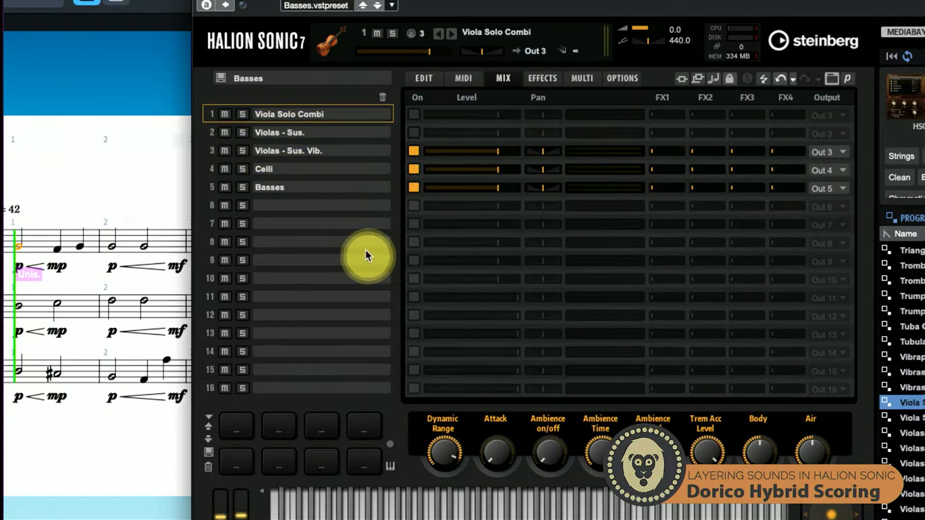
click(159, 176)
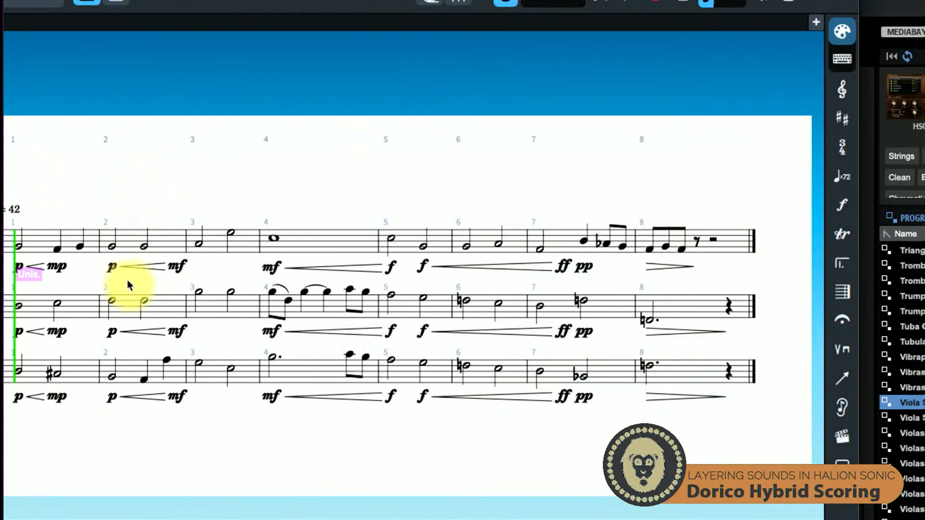
scroll(127, 281, left, 2)
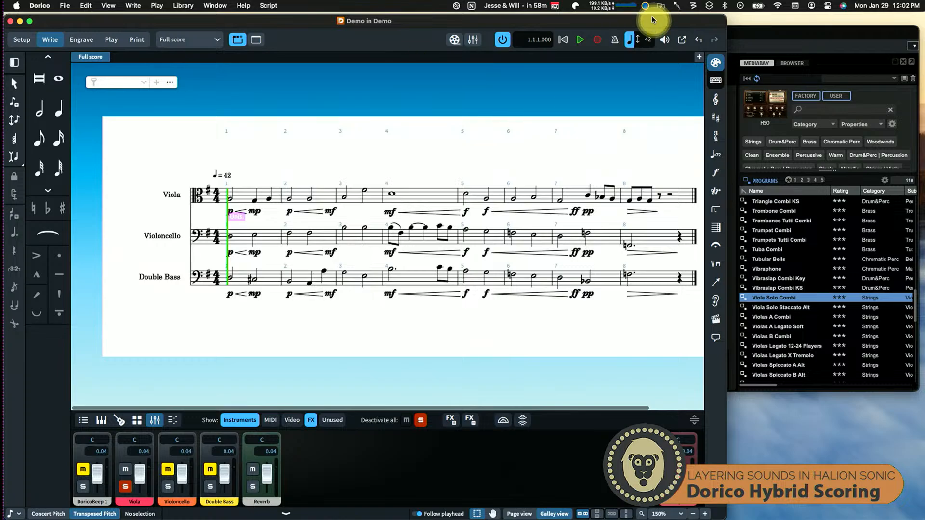
Check the viola track's routing in Dorico's Play mode against the MIDI channels of the two Violas slots in HALion Sonic
click(112, 40)
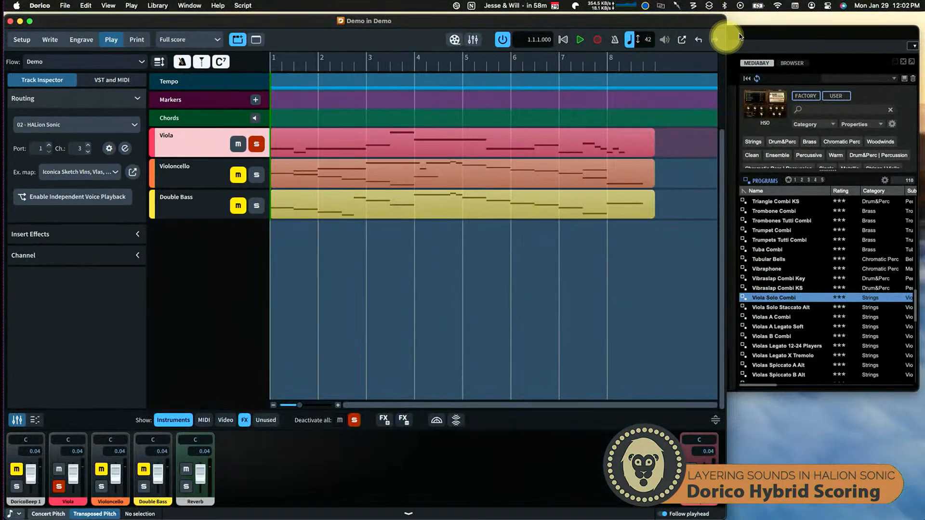
click(755, 35)
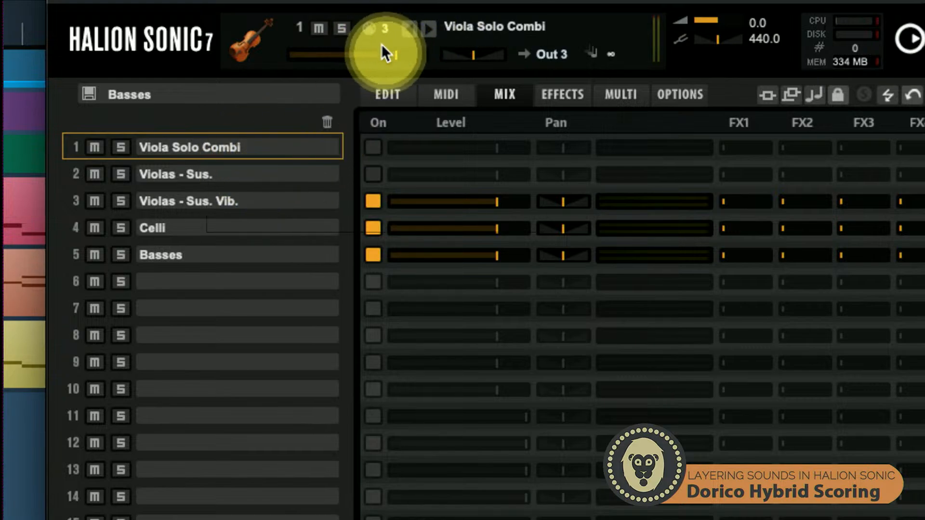
click(270, 181)
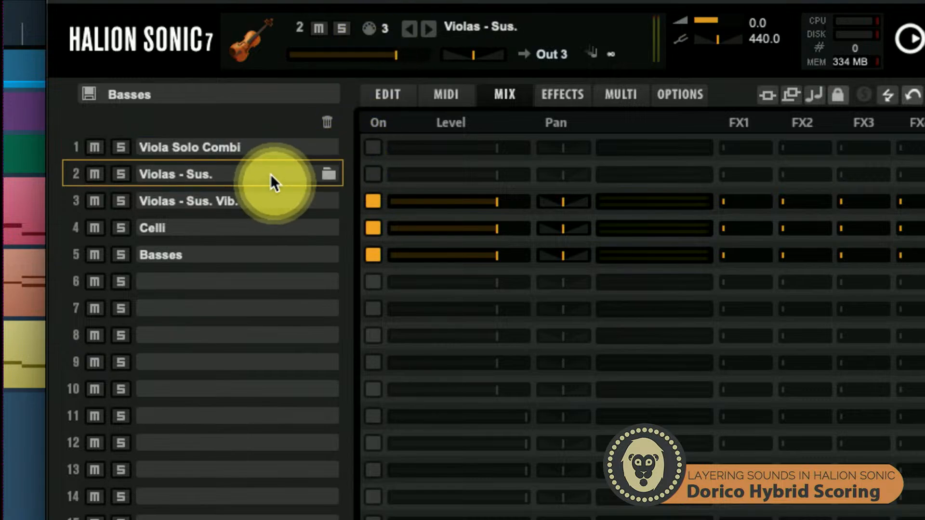
click(268, 206)
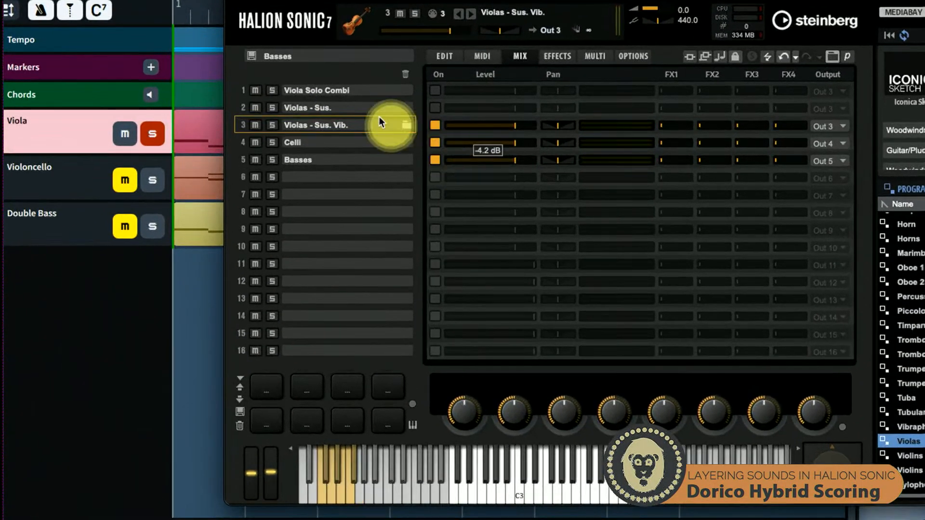
Turn on the Viola Solo Combi and Violas - Sus. slots, and pan Violas - Sus. hard left and Violas - Sus. Vib. hard right
click(436, 106)
click(435, 90)
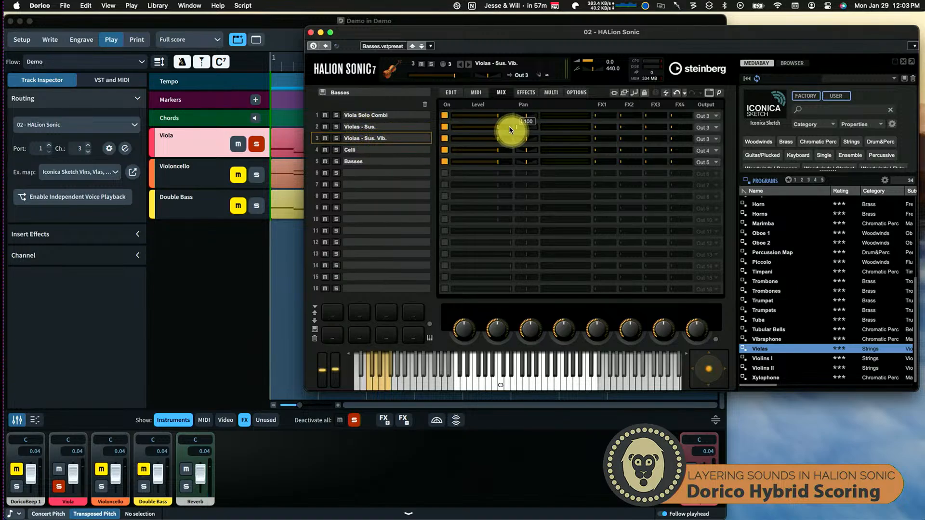
drag(525, 138, 541, 138)
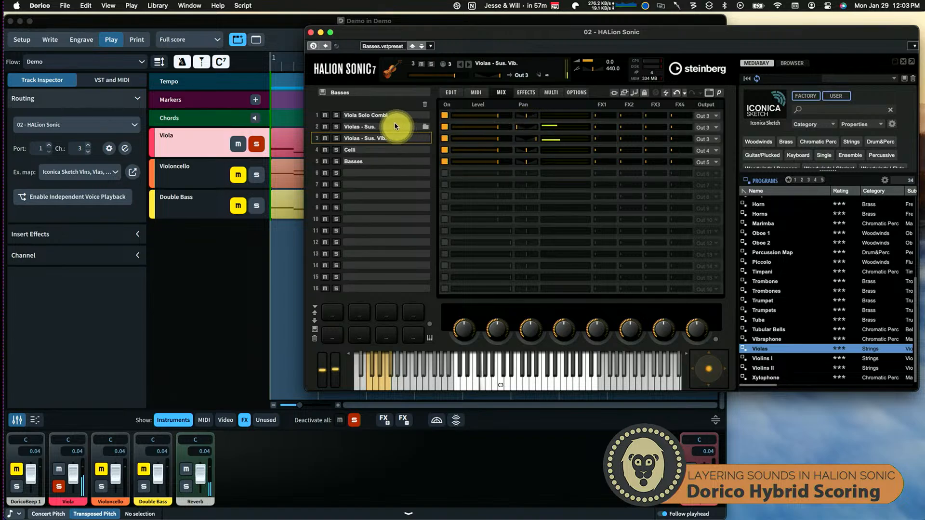
Clear the viola track's solo state, play the score from the first viola note in Write mode, and watch the HALion Sonic slot meters
click(292, 251)
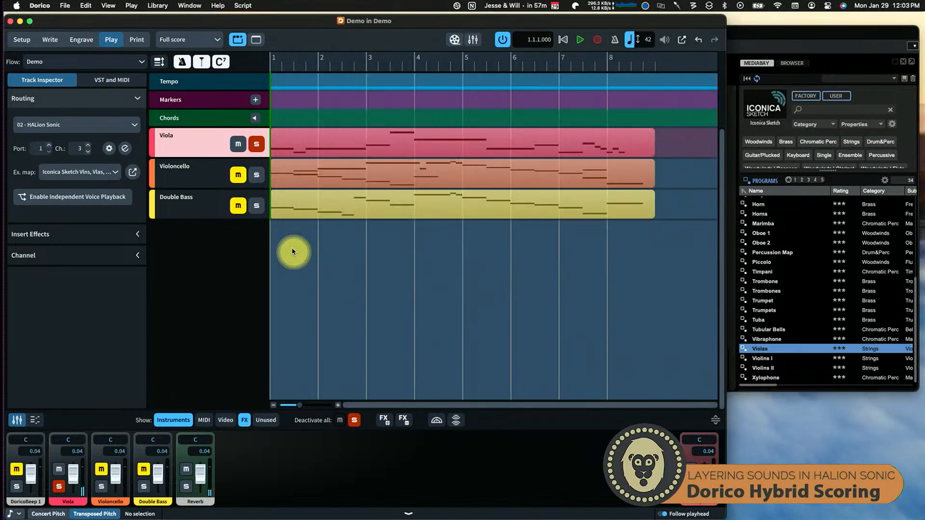
click(252, 144)
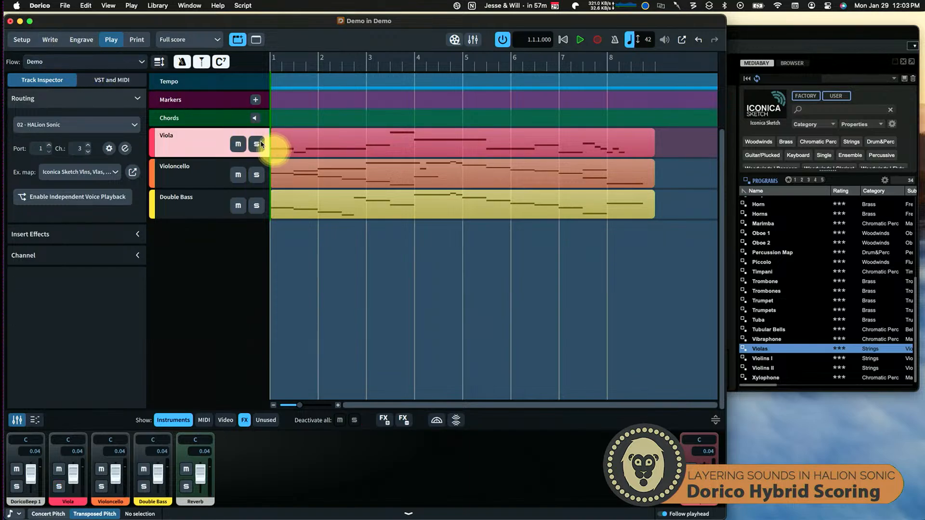
click(40, 39)
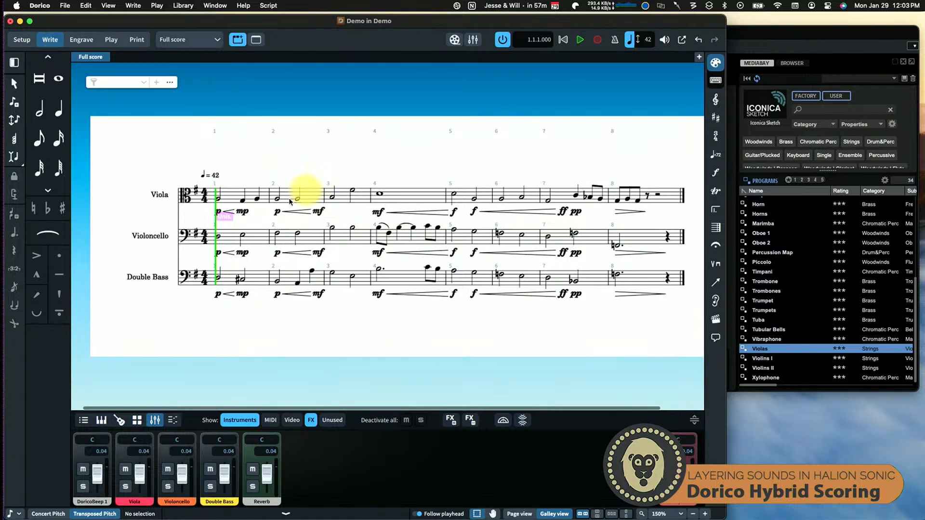
click(216, 198)
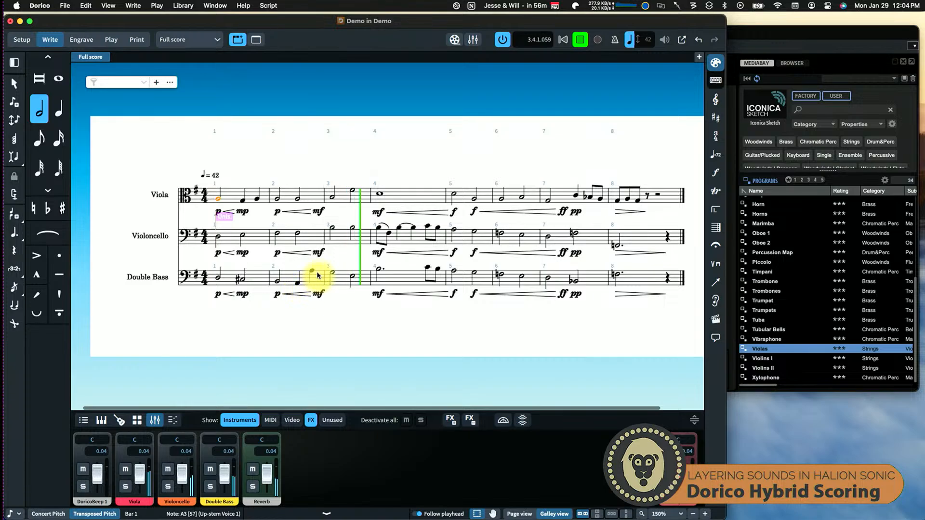
click(768, 32)
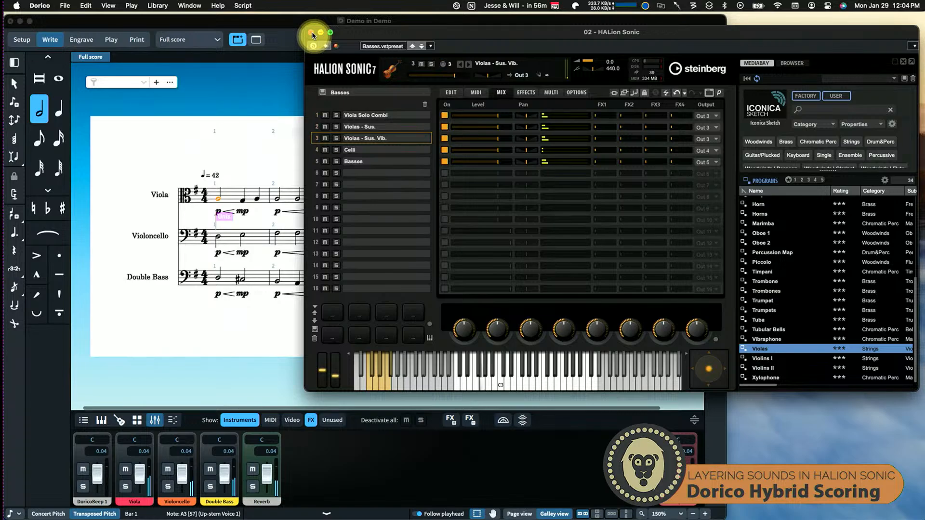
click(272, 21)
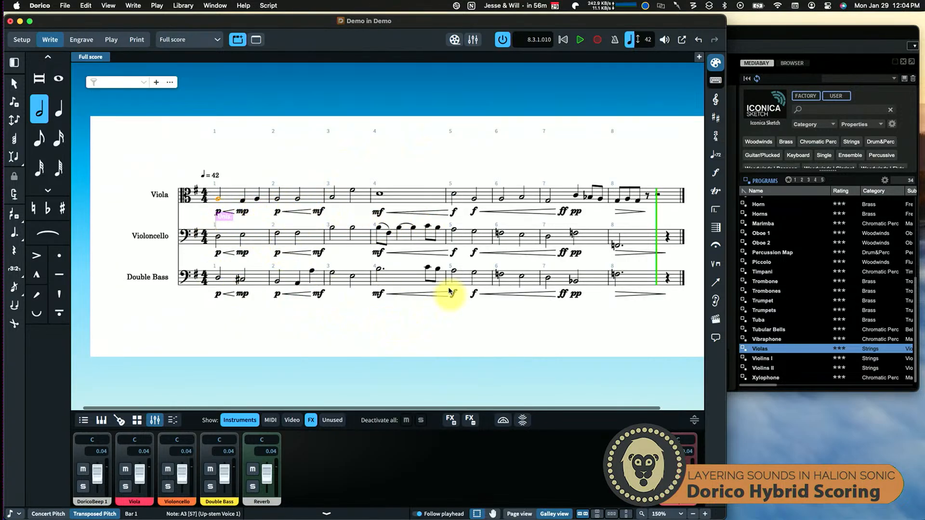
Examine the HALion Sonic slots alongside the score, the loaded VST instruments and the viola track's routing in Play mode
click(799, 30)
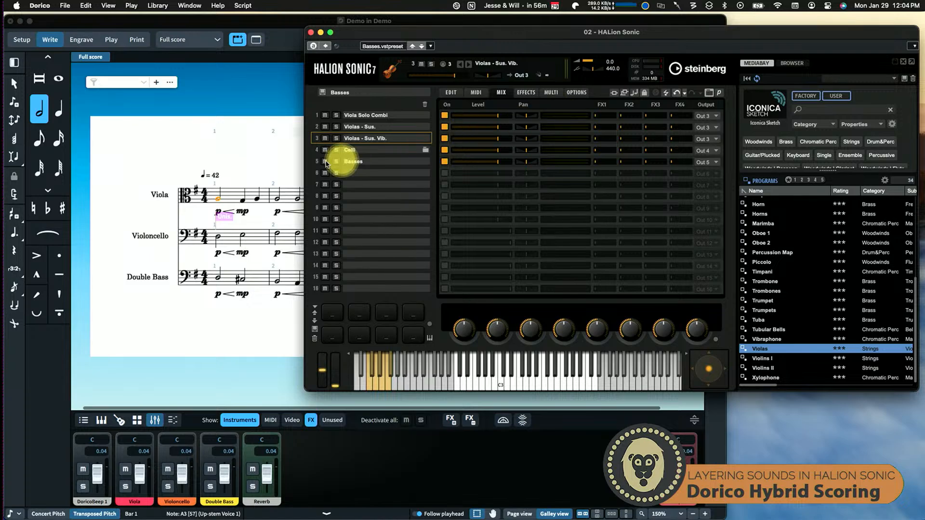
click(206, 21)
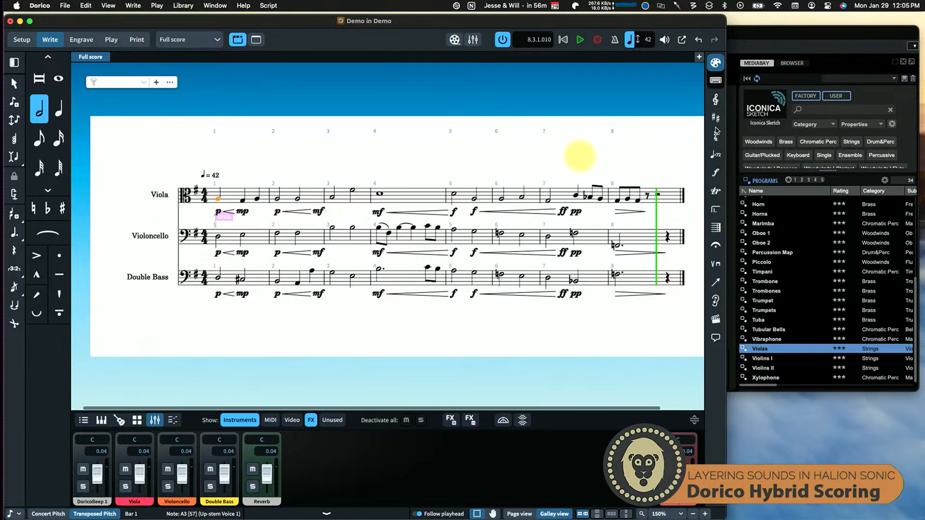
click(761, 34)
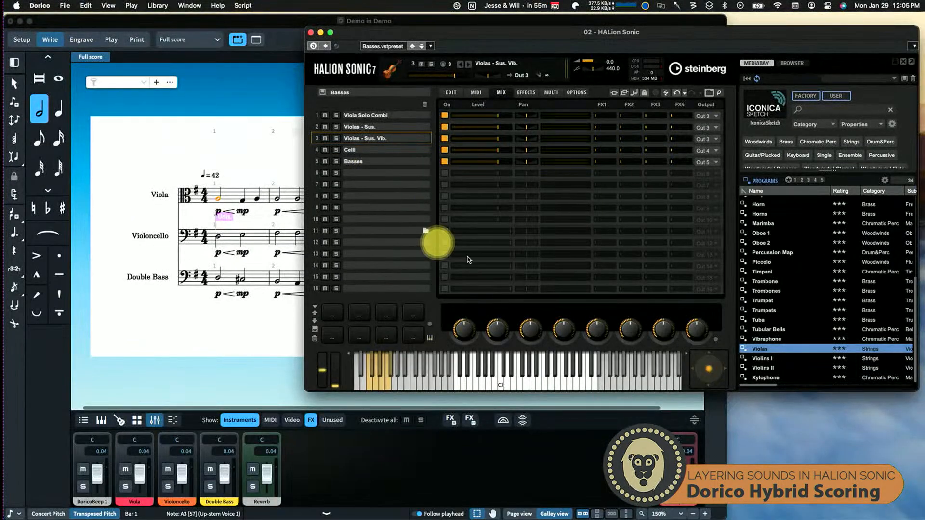
click(239, 145)
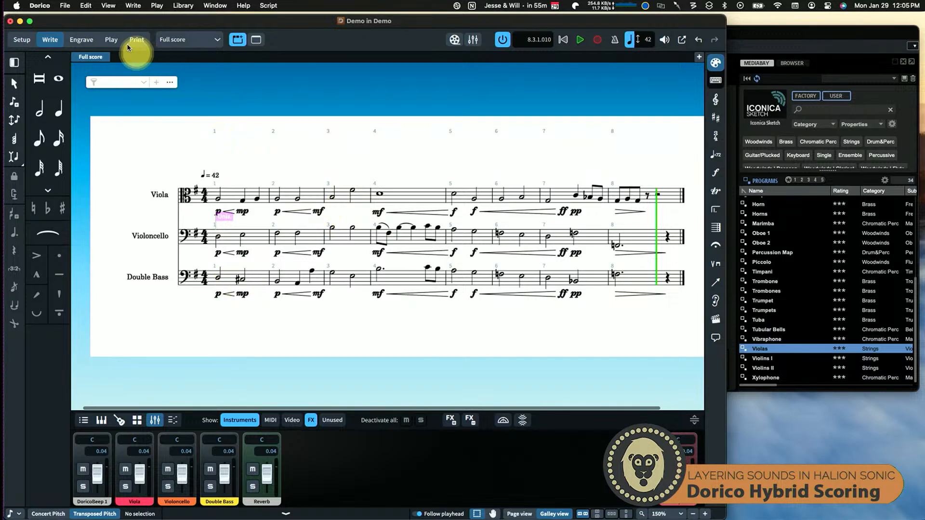
click(110, 39)
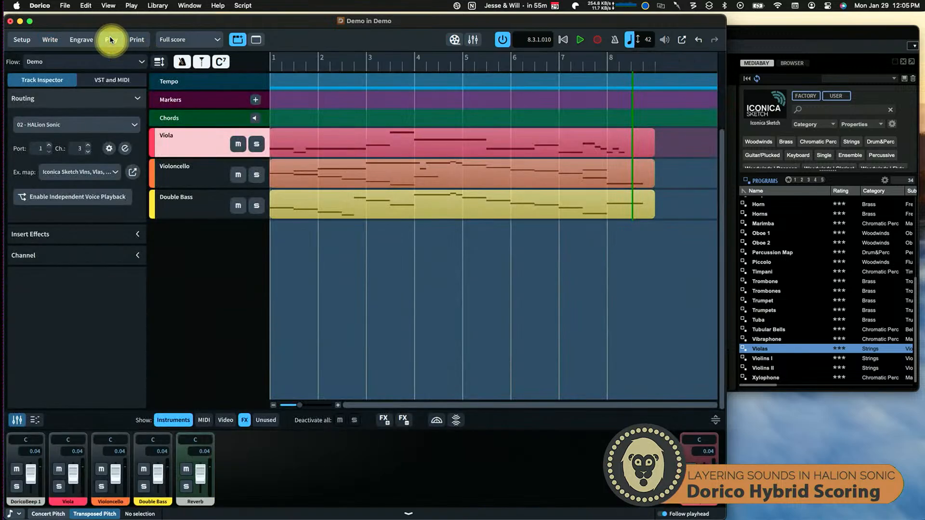
click(107, 80)
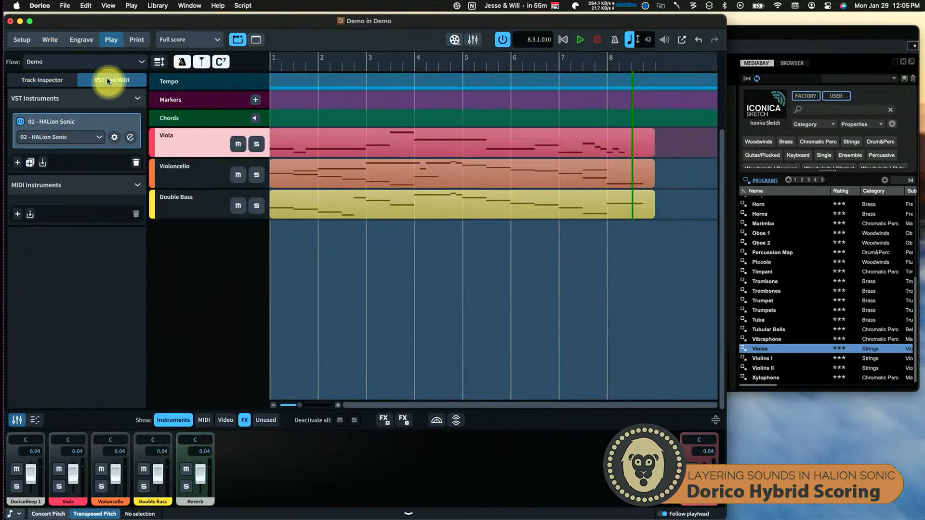
click(39, 79)
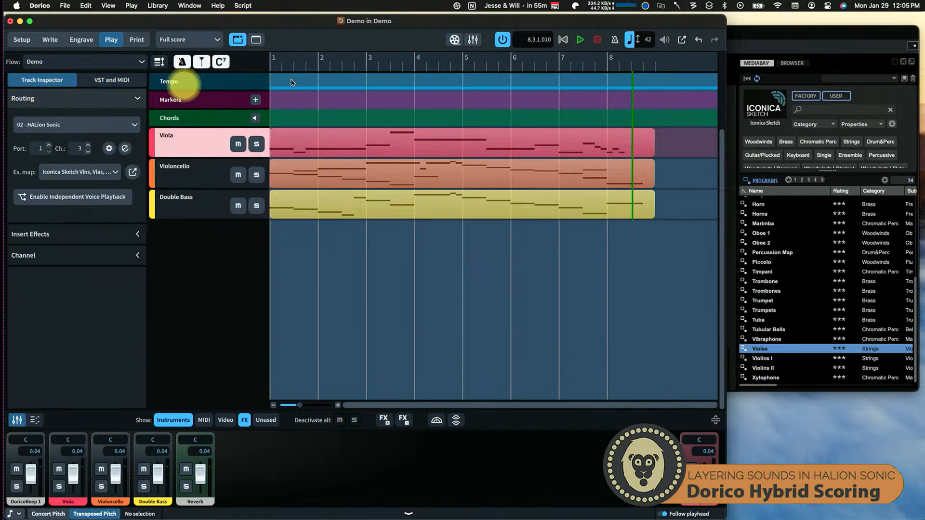
click(756, 32)
click(449, 136)
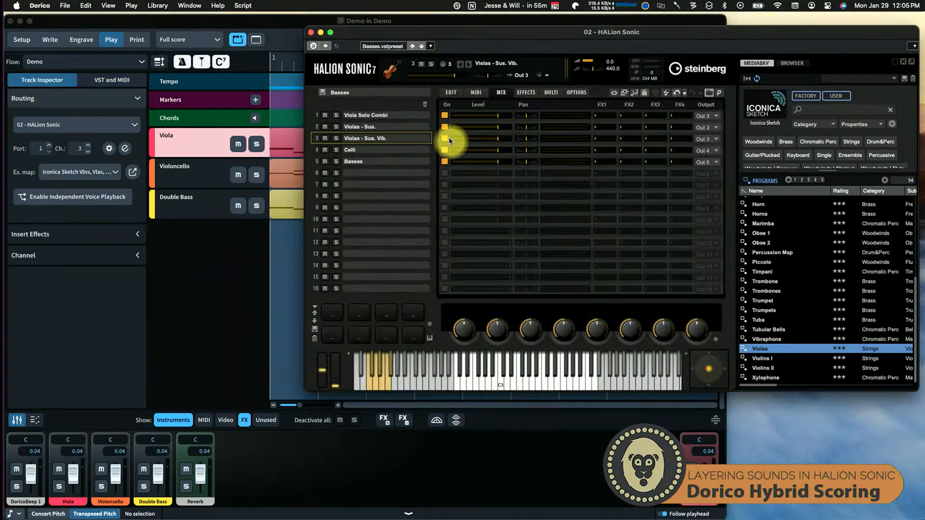